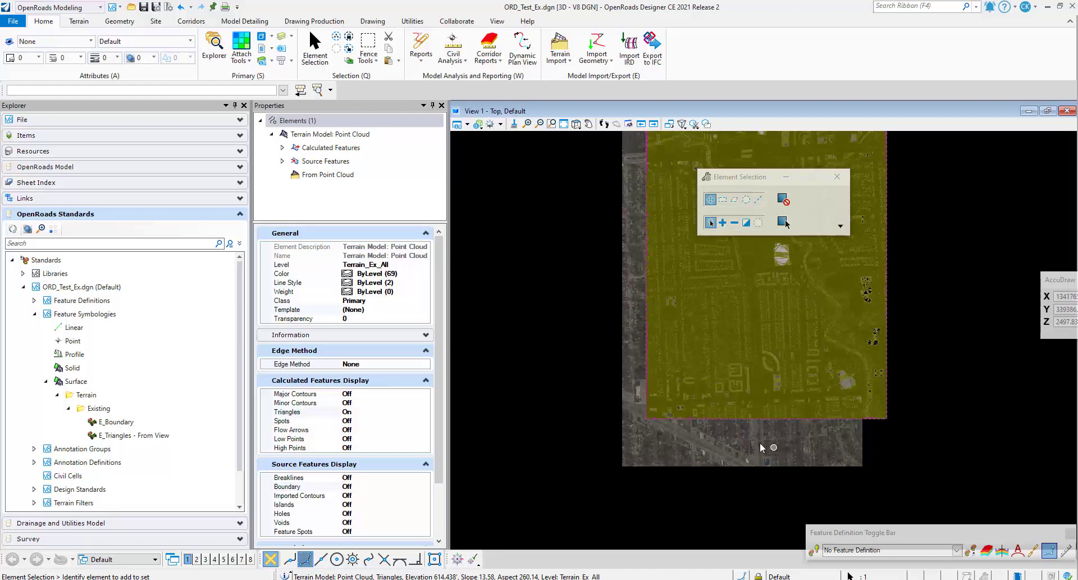
pyautogui.click(243, 58)
pyautogui.click(272, 92)
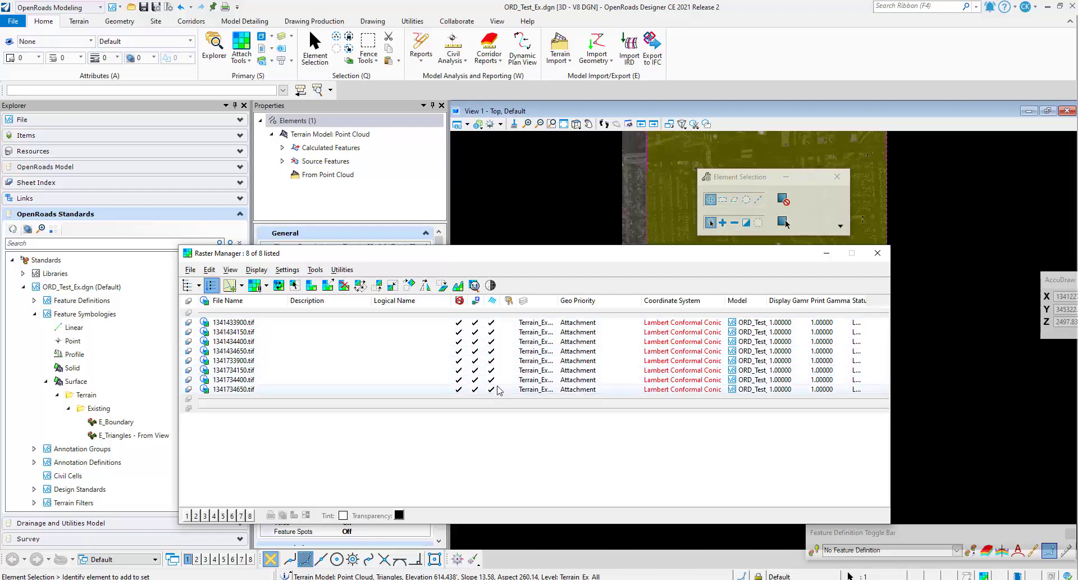
pyautogui.click(878, 253)
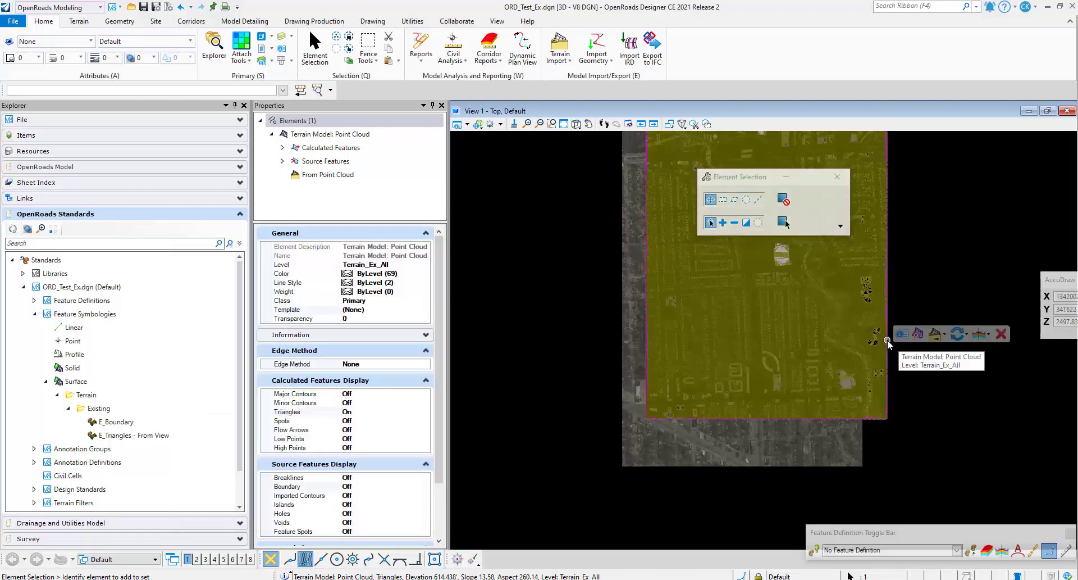
# Change View 1's display style from Wireframe to Smooth and zoom to inspect the shaded terrain.
pyautogui.click(470, 127)
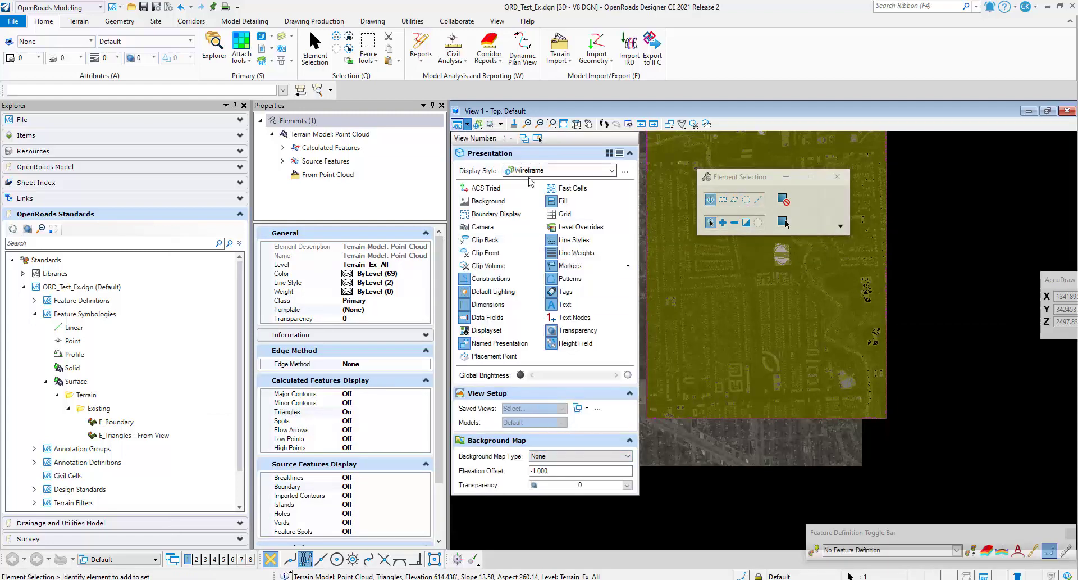
pyautogui.click(545, 171)
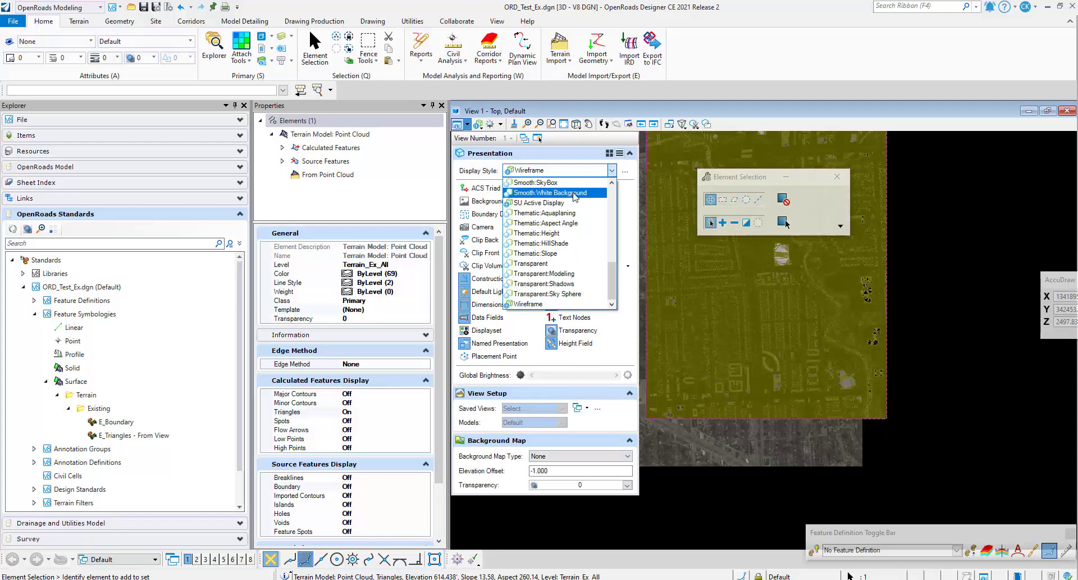
pyautogui.click(612, 183)
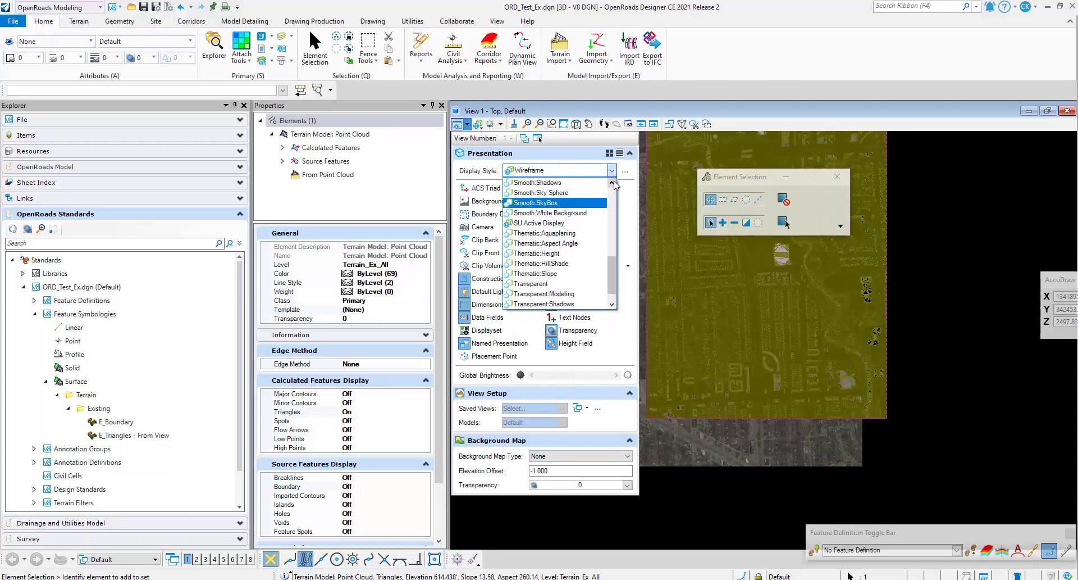
pyautogui.click(612, 182)
pyautogui.click(612, 182)
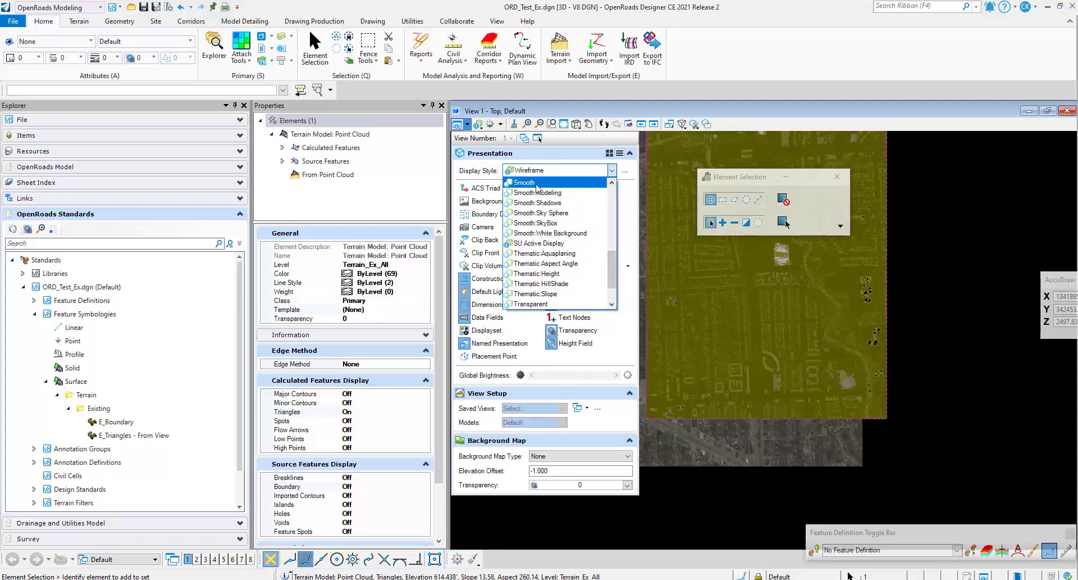
pyautogui.click(524, 183)
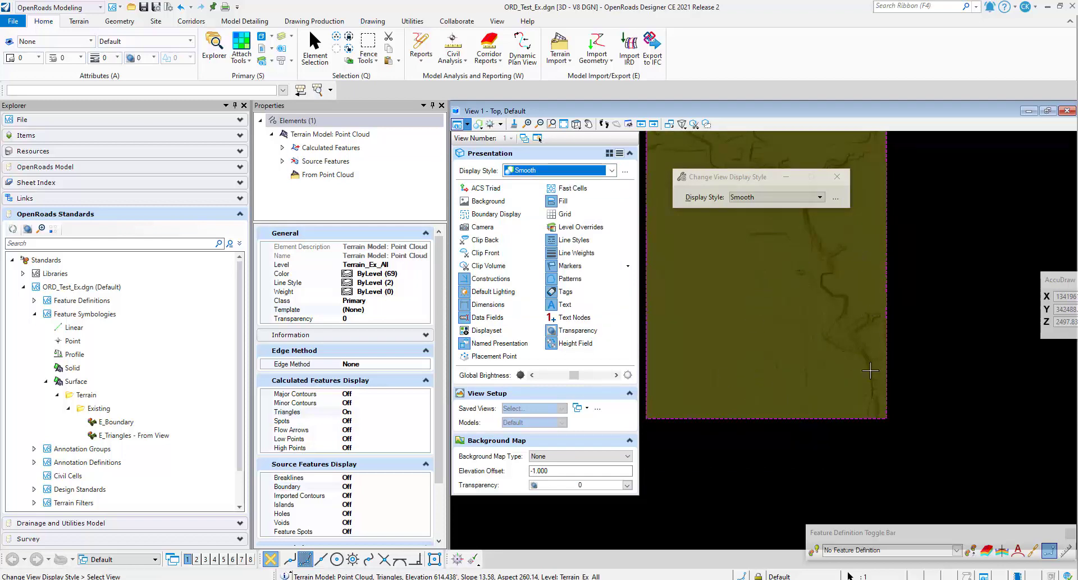
pyautogui.scroll(5, 680, 409)
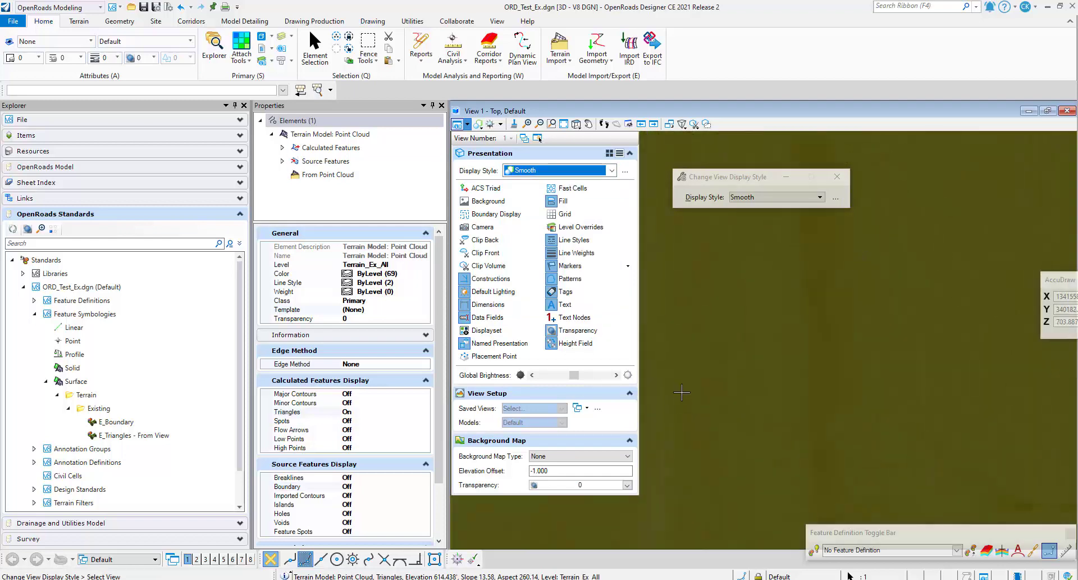
pyautogui.scroll(-1, 681, 393)
pyautogui.scroll(-1, 681, 392)
pyautogui.scroll(-2, 774, 414)
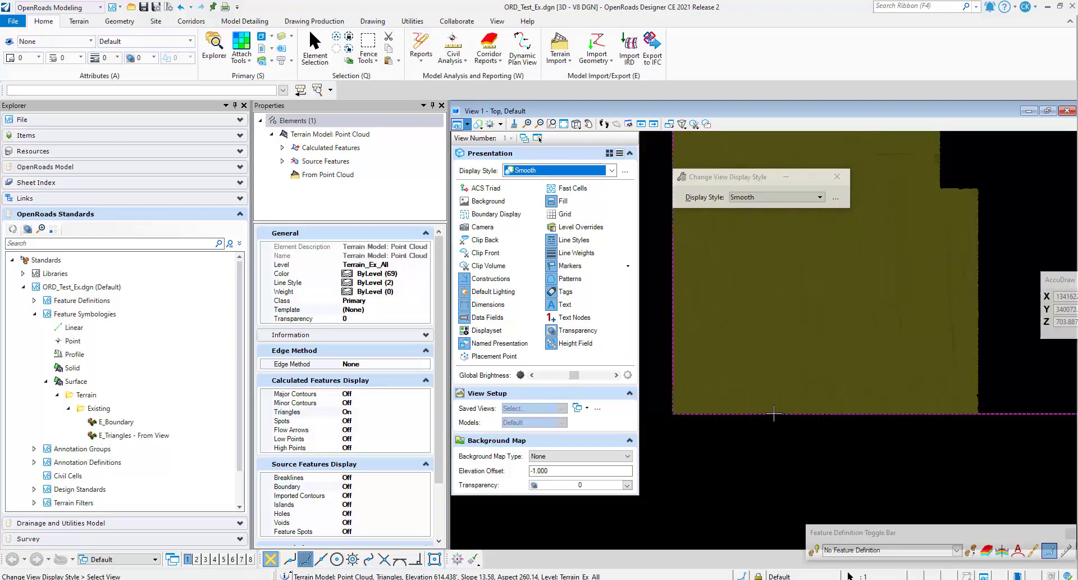
pyautogui.scroll(1, 777, 376)
pyautogui.scroll(1, 777, 376)
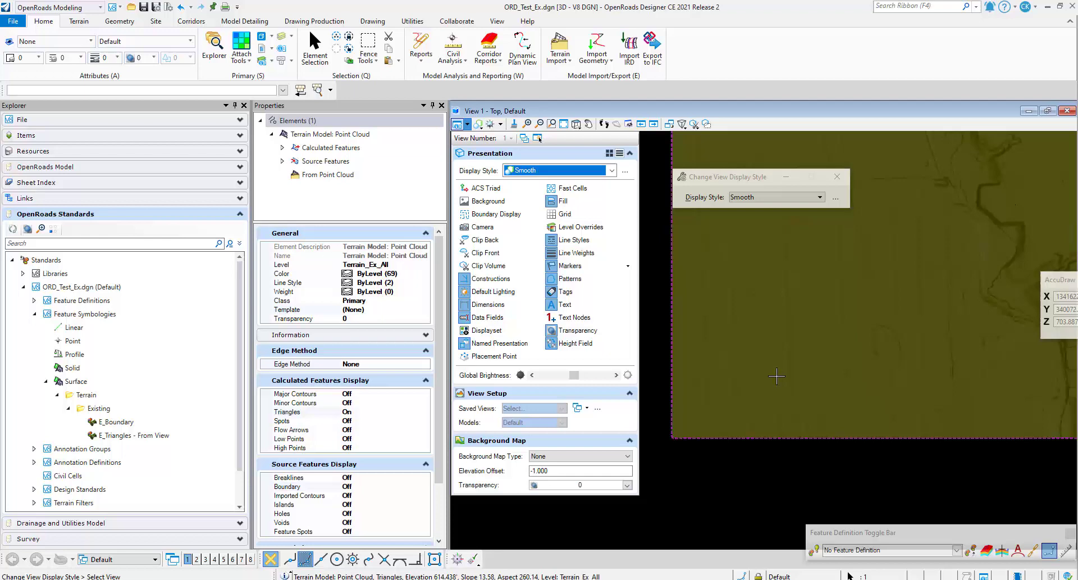
# Launch Assign Material from the ribbon search, then cancel it and clear the terrain selection.
pyautogui.click(928, 8)
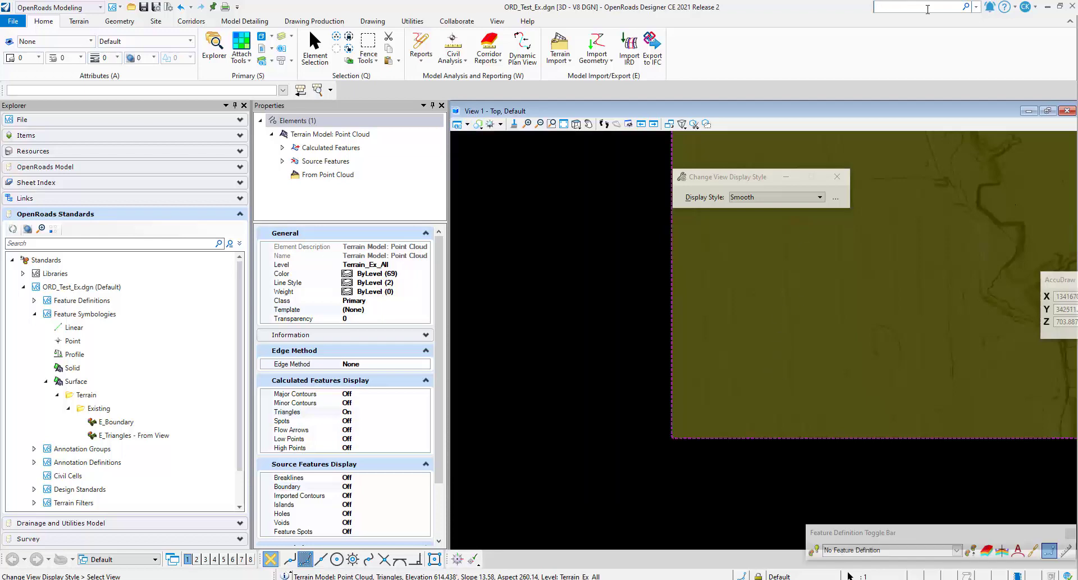
pyautogui.write('assig')
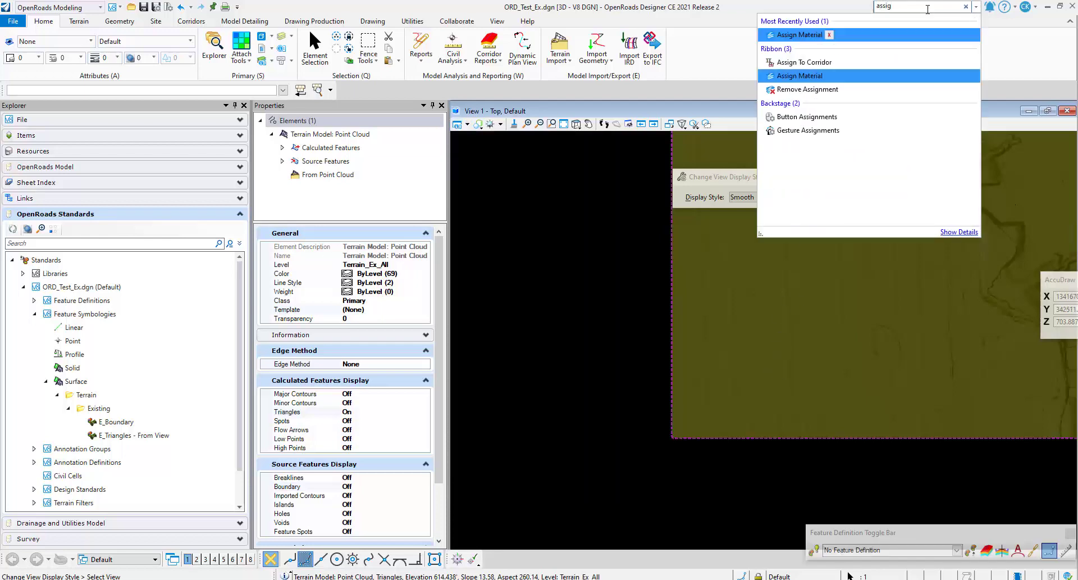
pyautogui.press('Return')
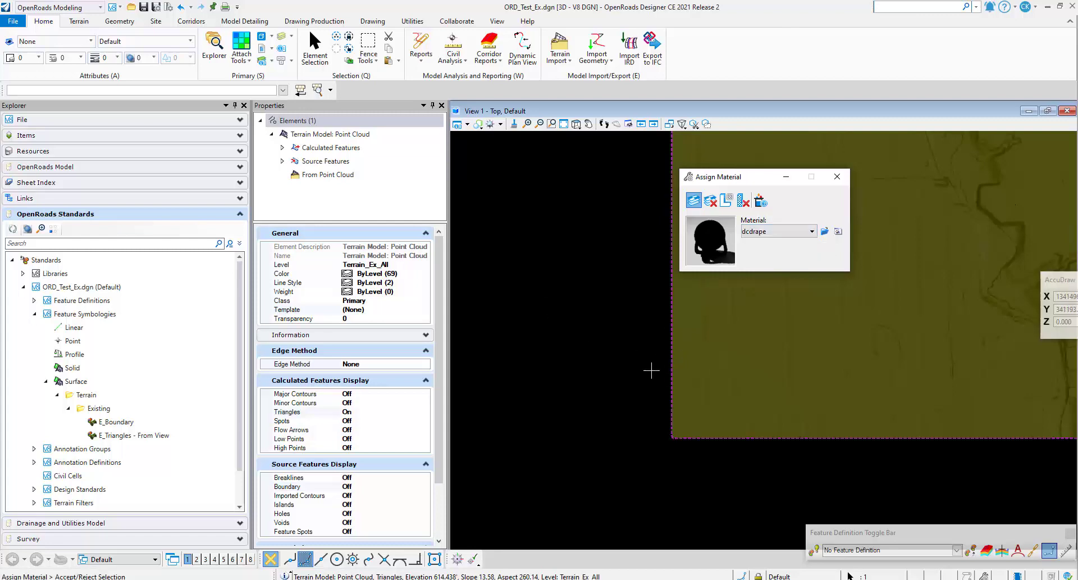
pyautogui.press('Escape')
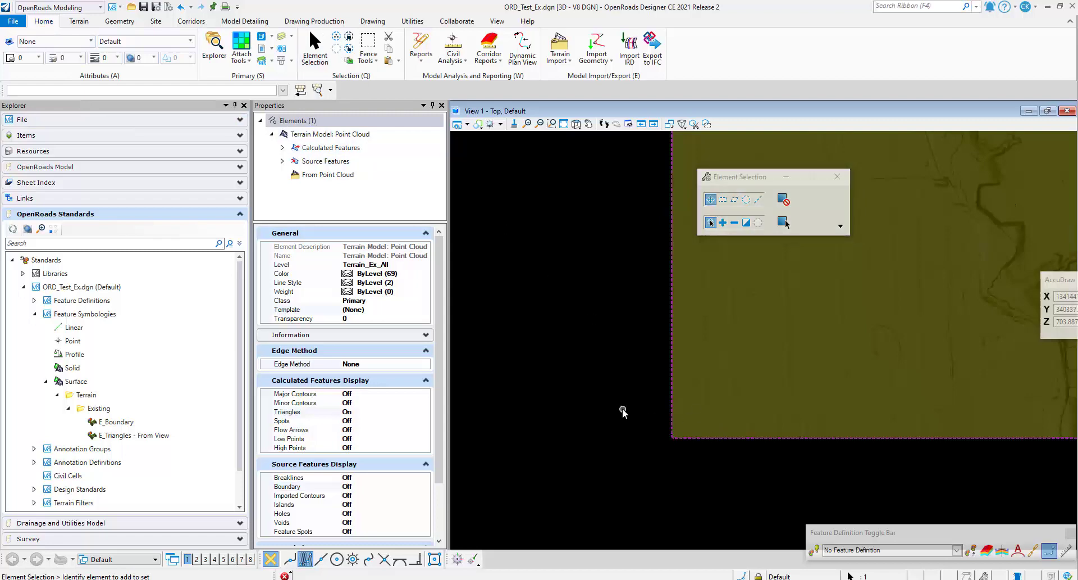
pyautogui.click(719, 389)
pyautogui.click(613, 401)
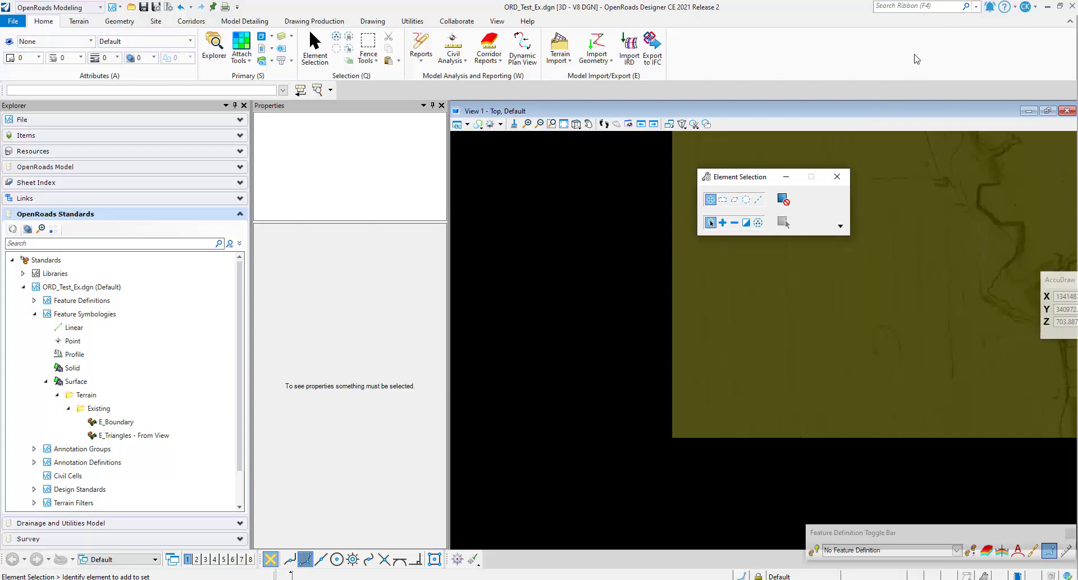
# Apply dcdrape to the terrain, getting the already-assigned-to-Terrain_Ex_All notice, then exit.
pyautogui.click(925, 6)
pyautogui.write('assi')
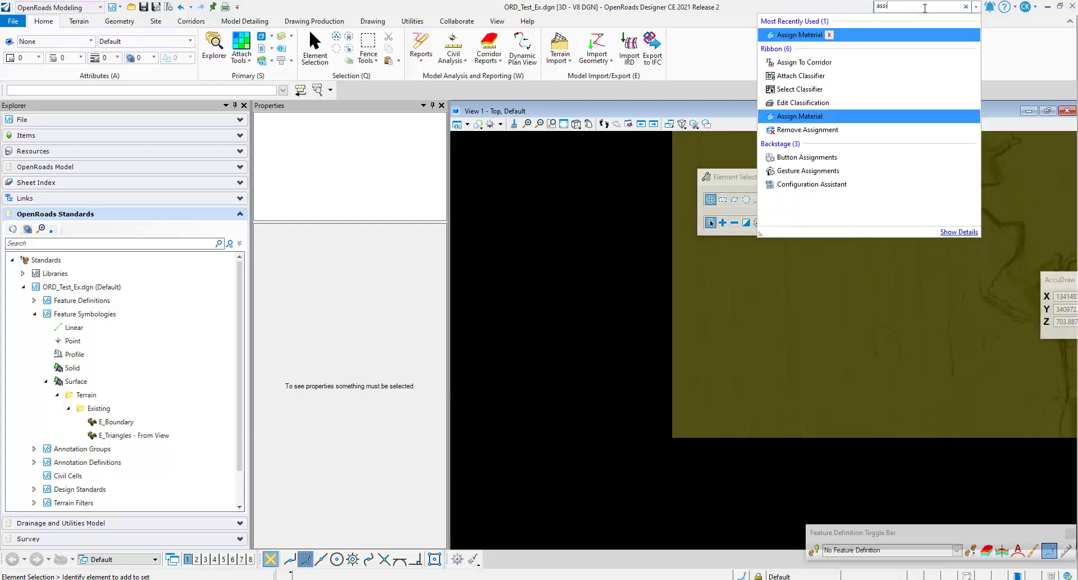
pyautogui.click(810, 36)
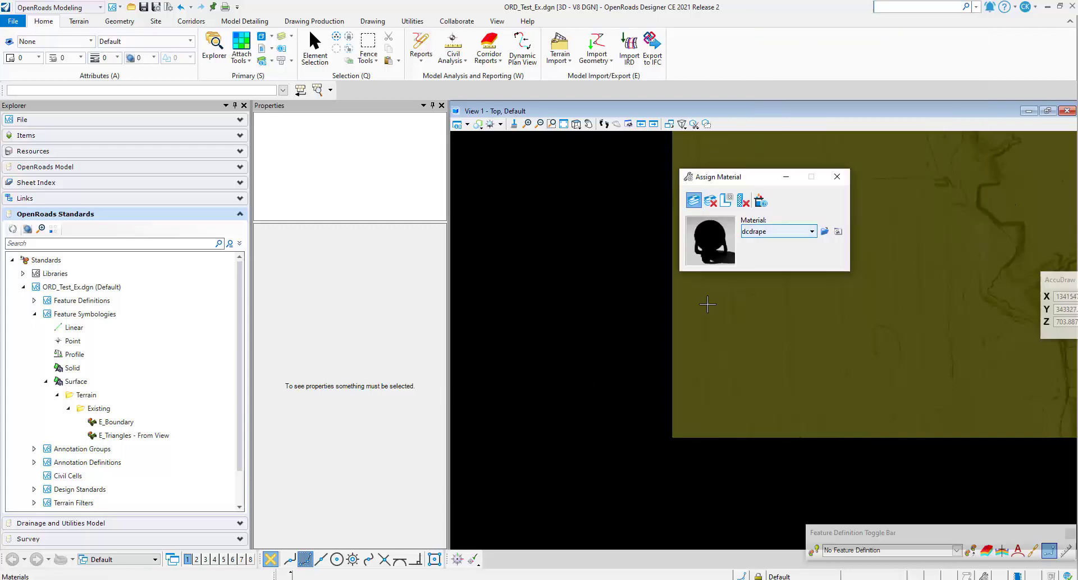
pyautogui.moveTo(682, 361)
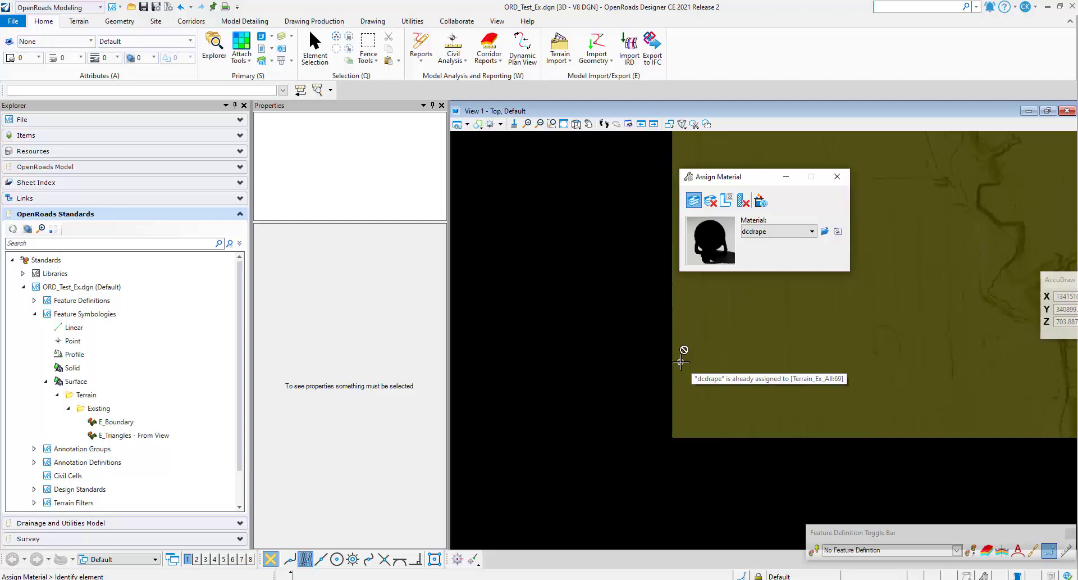
pyautogui.rightClick(681, 362)
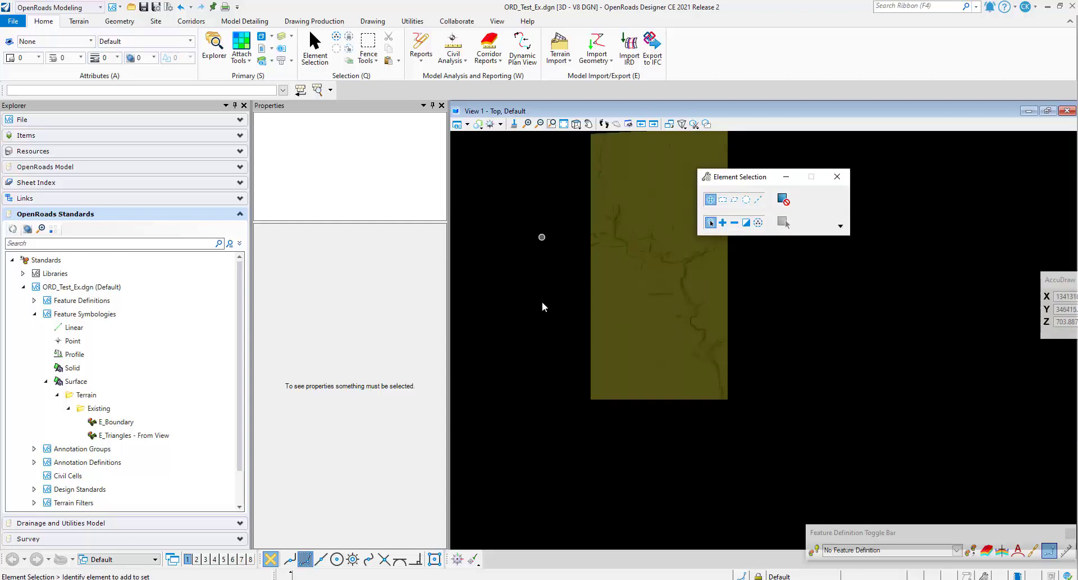
# Browse Feature Symbologies > Surface > Terrain > Existing and select E_Triangles - From View.
pyautogui.click(704, 383)
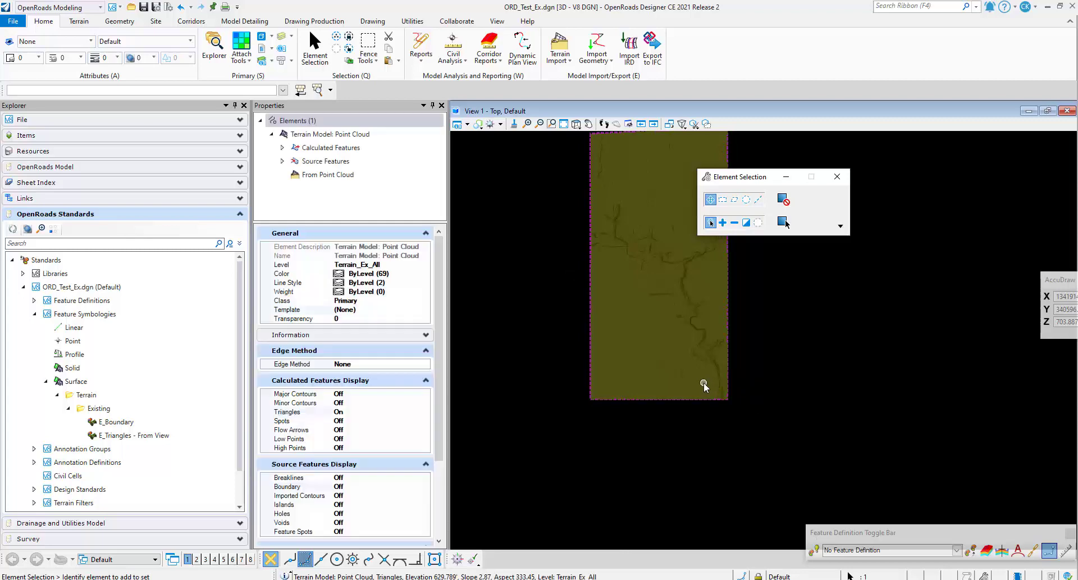
pyautogui.scroll(-1, 408, 373)
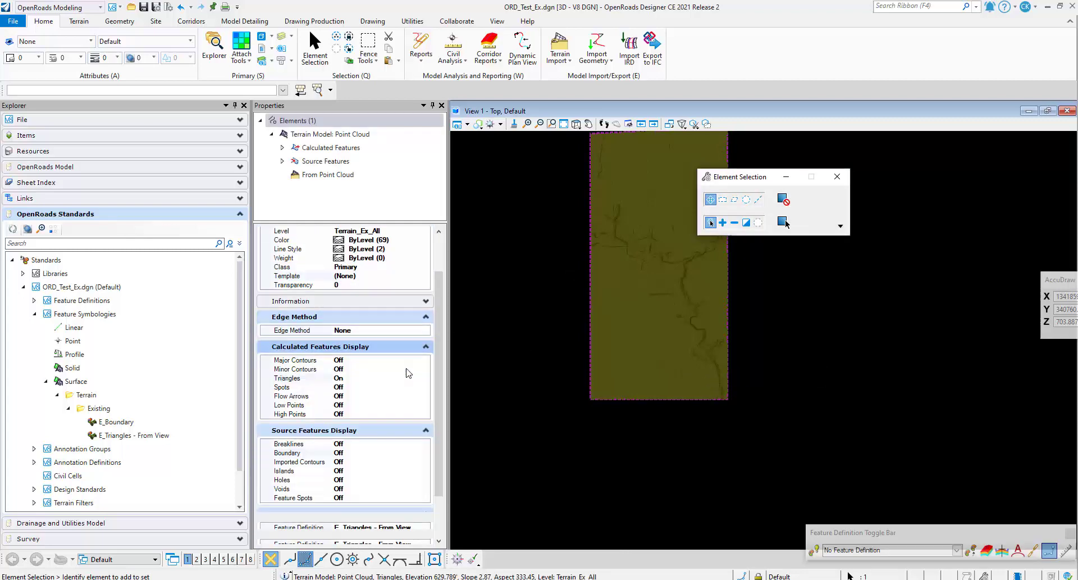
pyautogui.scroll(-2, 408, 373)
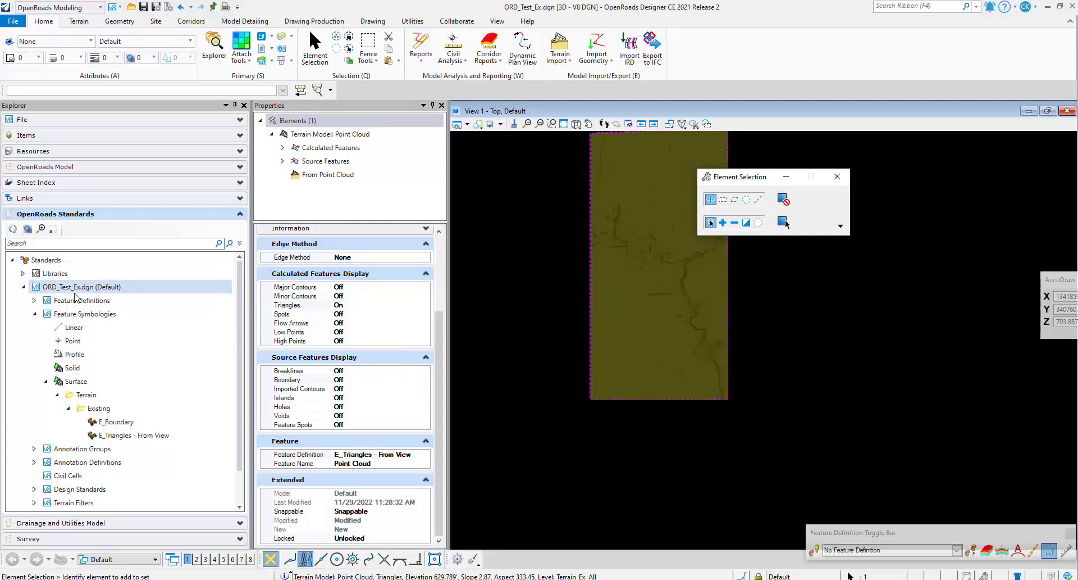
pyautogui.click(35, 301)
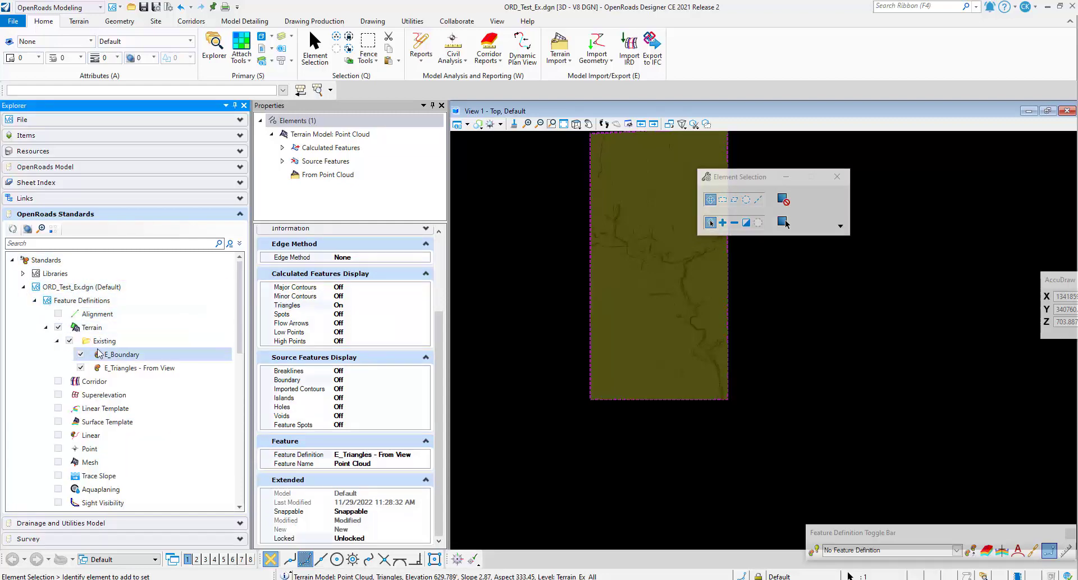
pyautogui.click(147, 368)
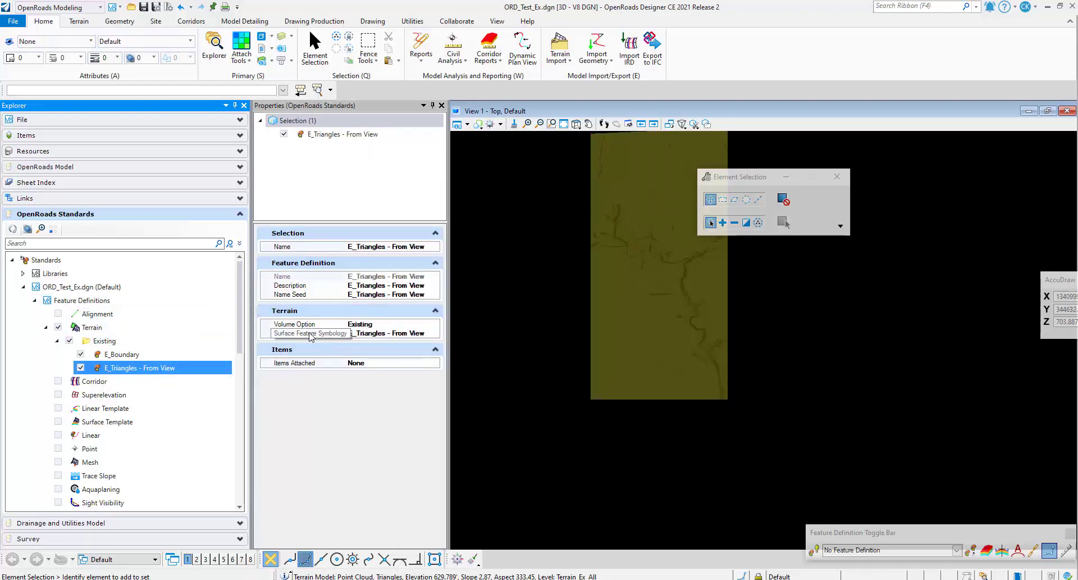
pyautogui.click(45, 328)
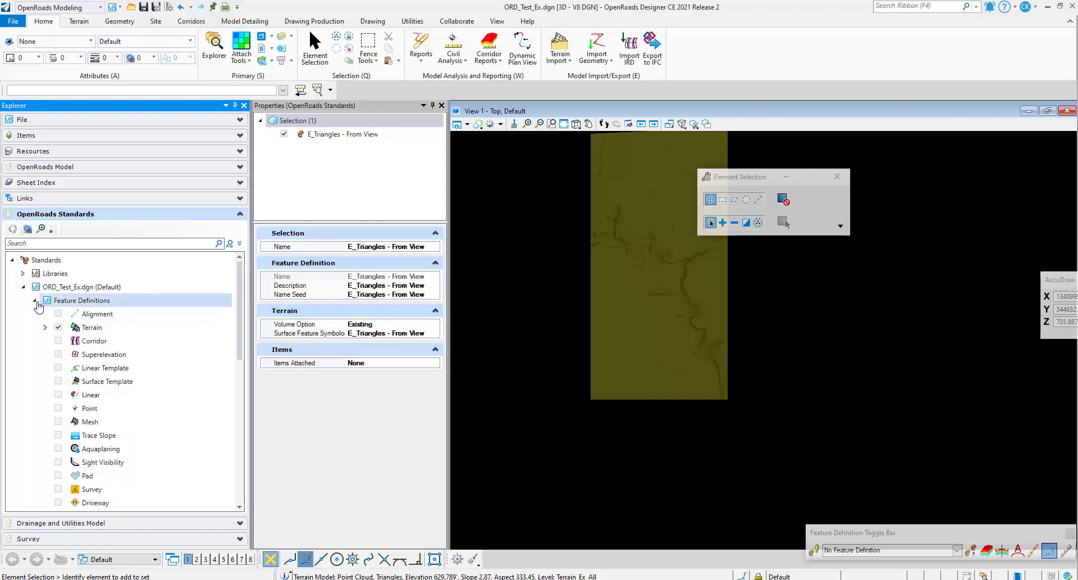
pyautogui.click(35, 301)
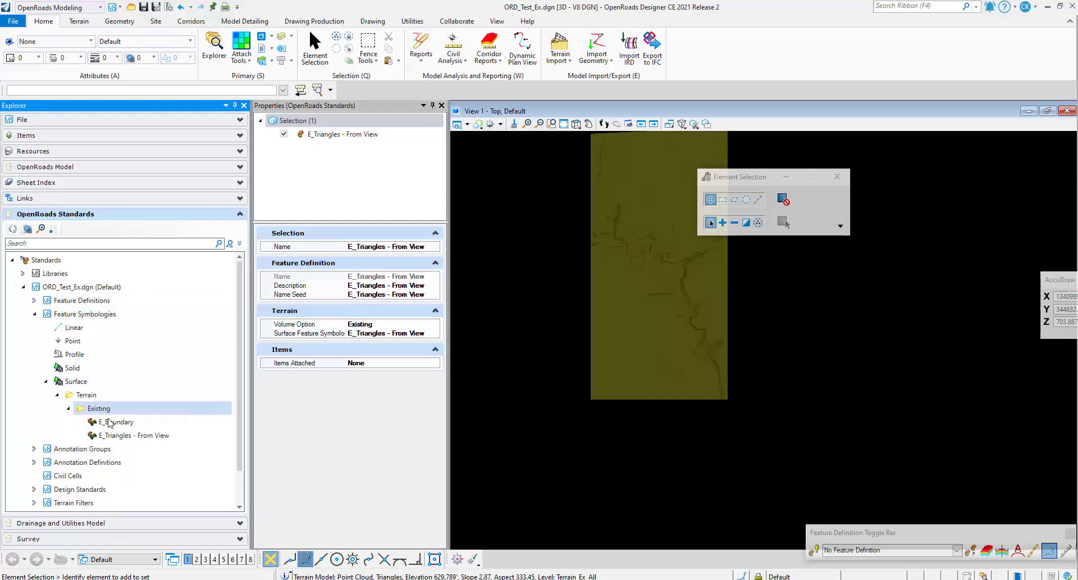
pyautogui.click(127, 436)
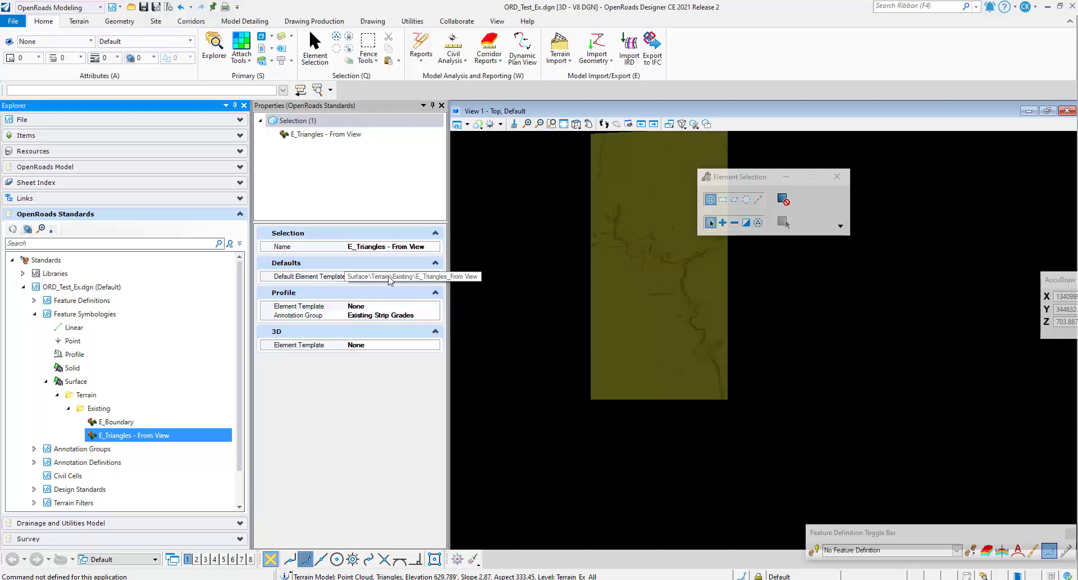
# Open Element Templates and select Surface > Terrain > Existing > E_Triangles_From View.
pyautogui.click(92, 42)
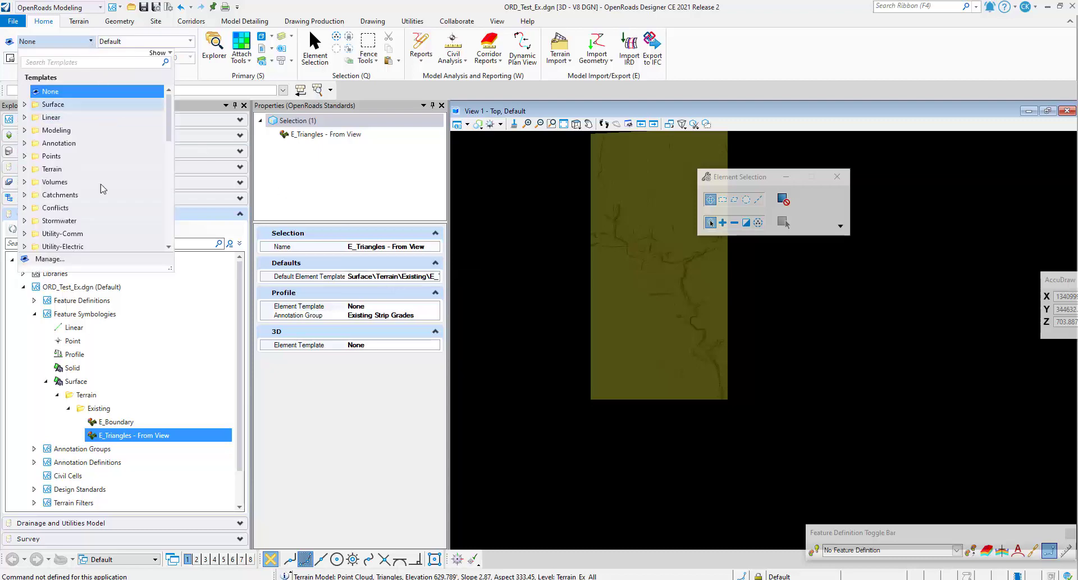
pyautogui.click(77, 261)
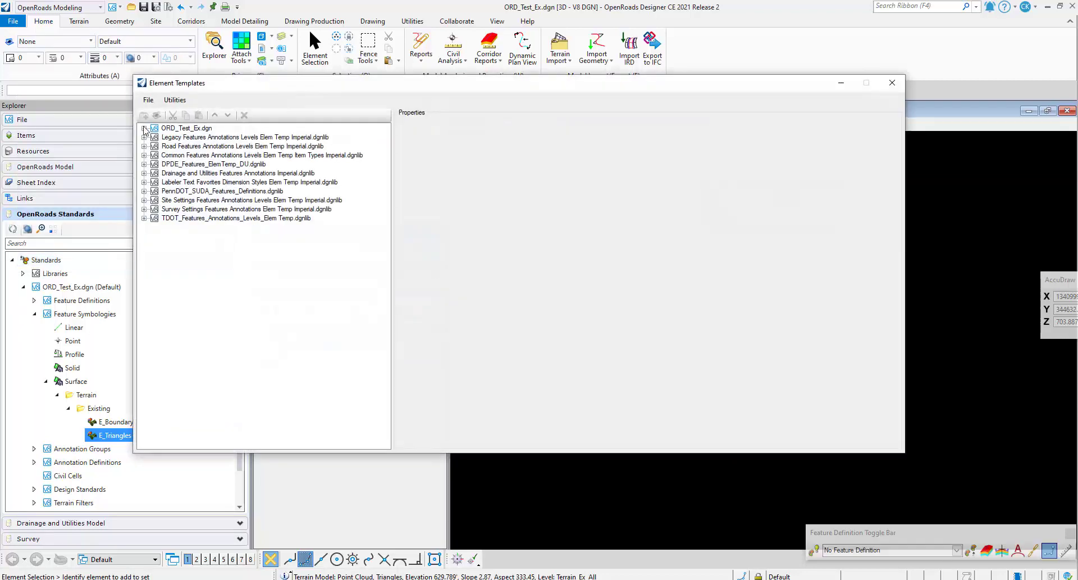
pyautogui.click(144, 128)
pyautogui.click(165, 146)
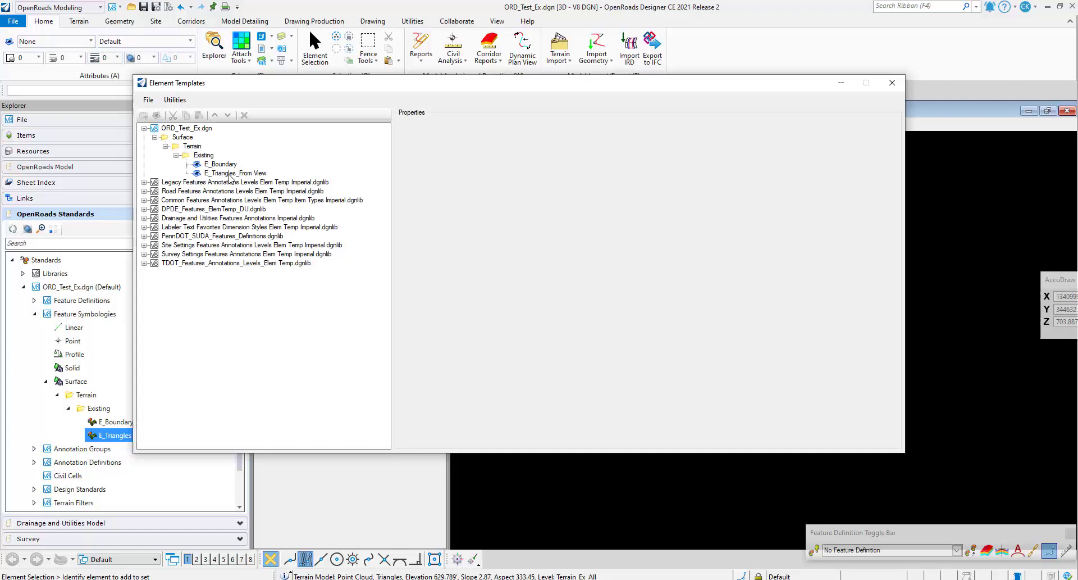
pyautogui.click(230, 174)
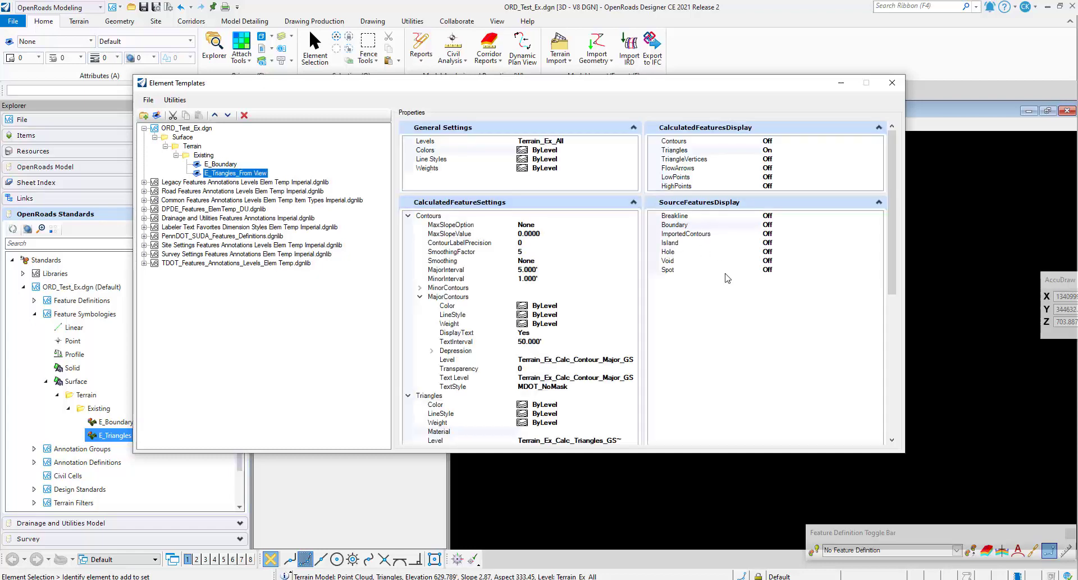
pyautogui.scroll(-3, 712, 278)
pyautogui.scroll(-3, 711, 277)
pyautogui.scroll(-2, 711, 278)
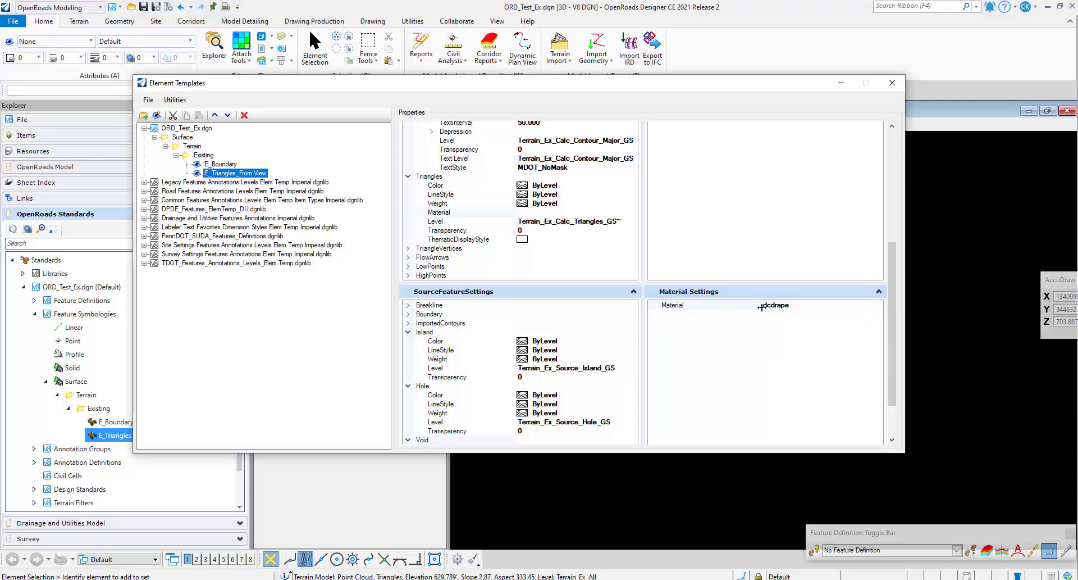
pyautogui.scroll(2, 556, 252)
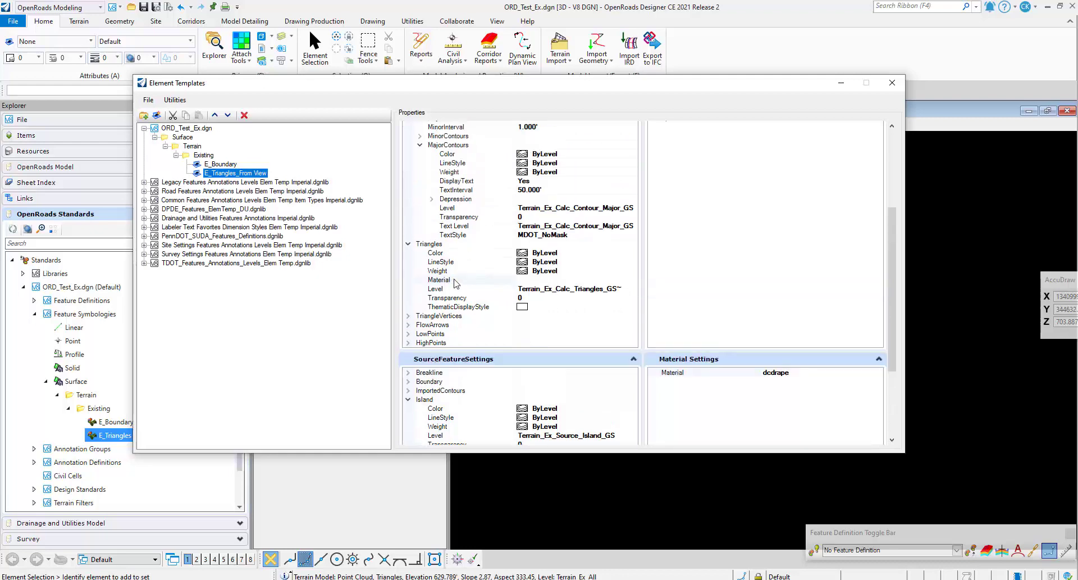
# Set the template's Triangles Material to dcdrape.
pyautogui.click(526, 280)
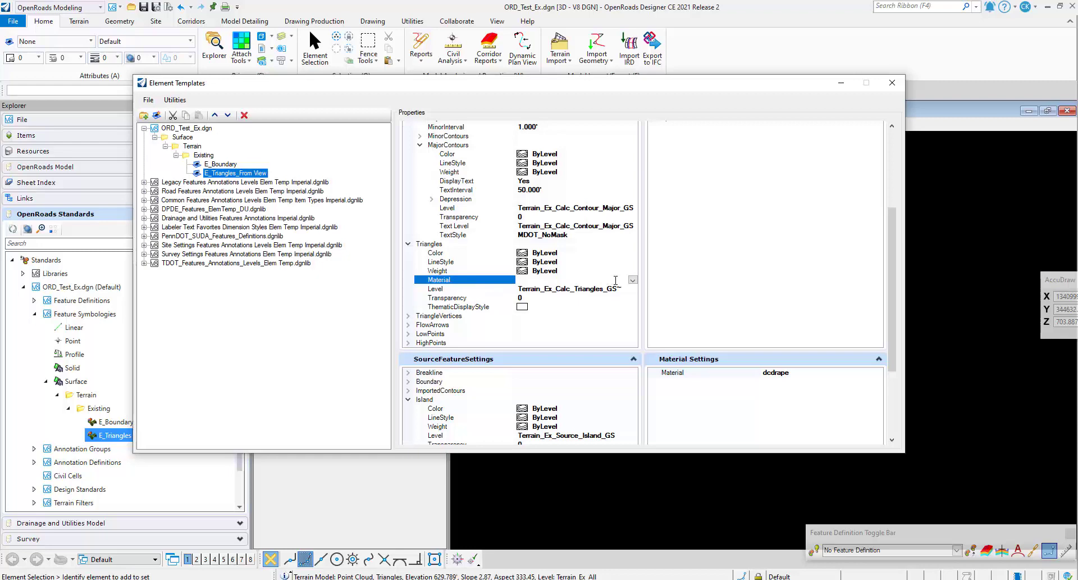
pyautogui.click(633, 280)
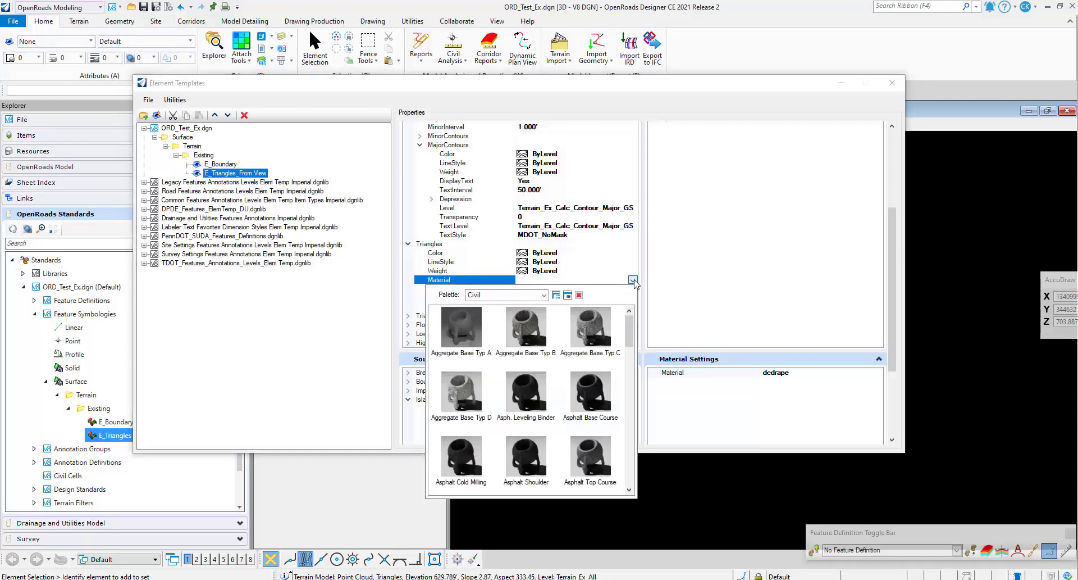
pyautogui.scroll(3, 510, 212)
pyautogui.scroll(3, 510, 211)
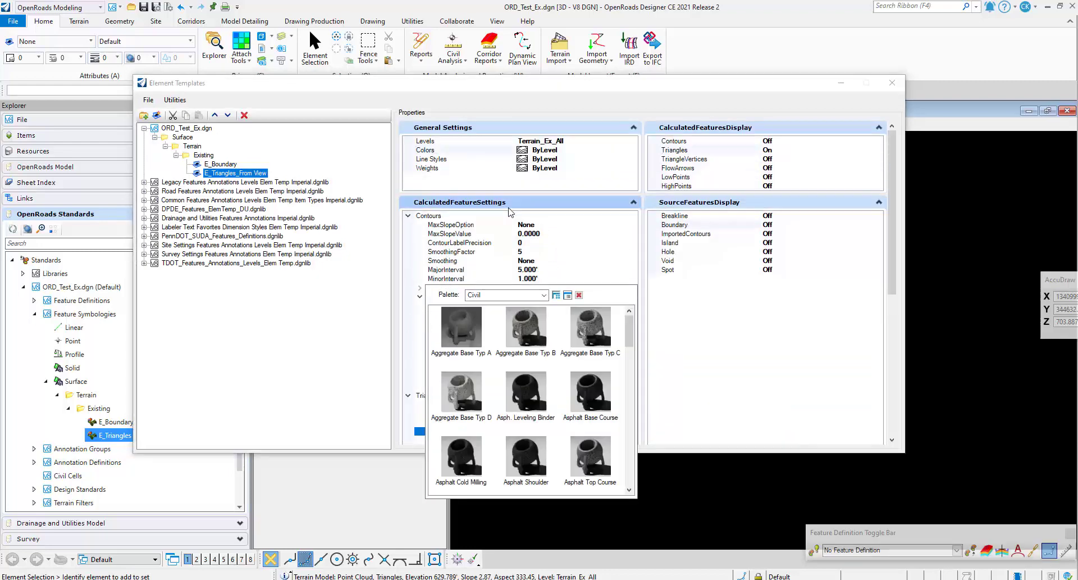
pyautogui.scroll(-3, 510, 212)
pyautogui.scroll(-3, 510, 212)
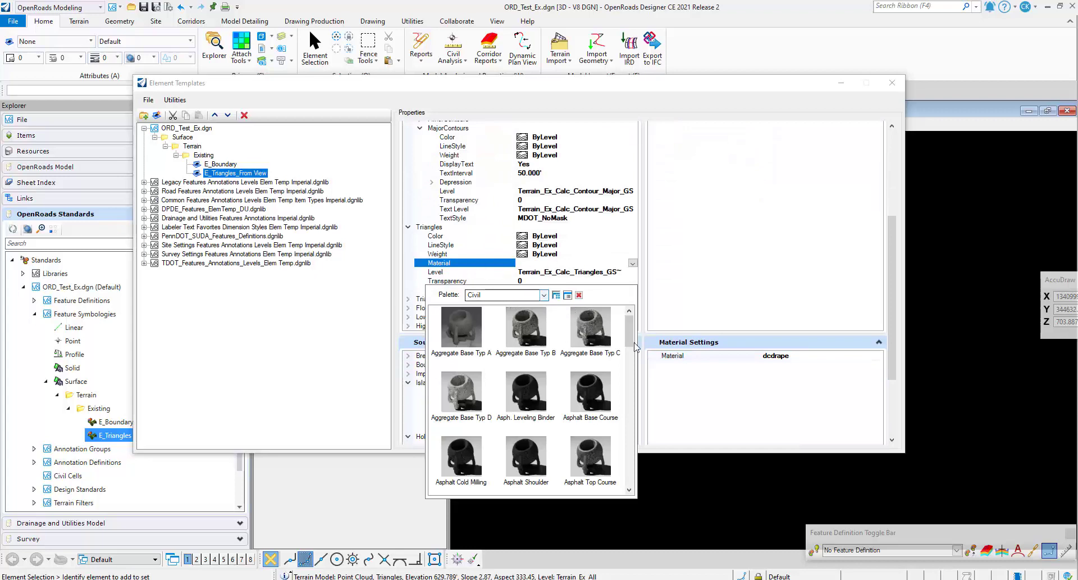
pyautogui.moveTo(636, 347); pyautogui.dragTo(640, 480)
pyautogui.click(455, 467)
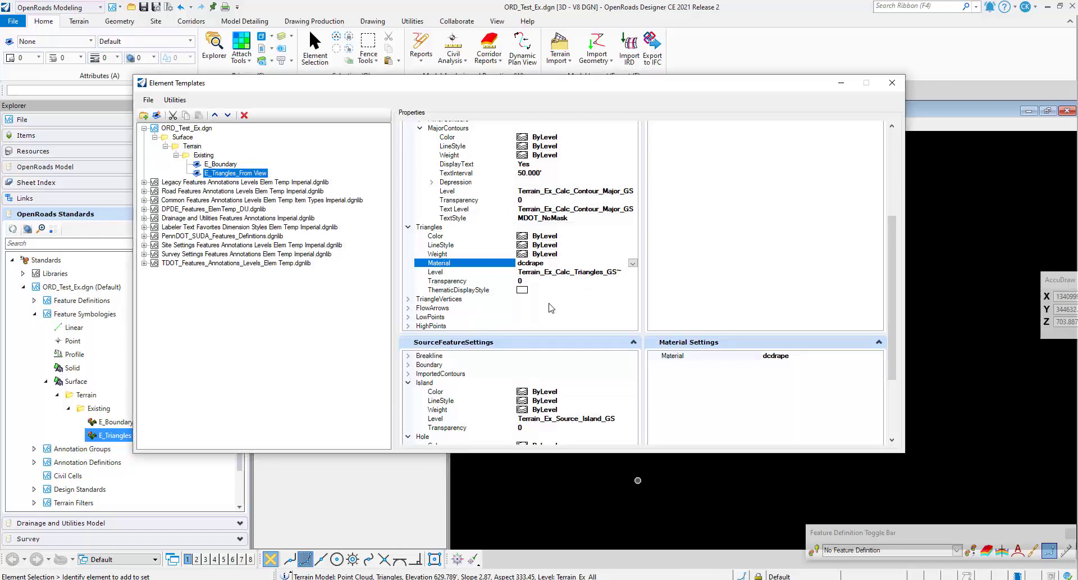
# Close Element Templates and render View 1 in the Smooth:White Background display style.
pyautogui.click(893, 85)
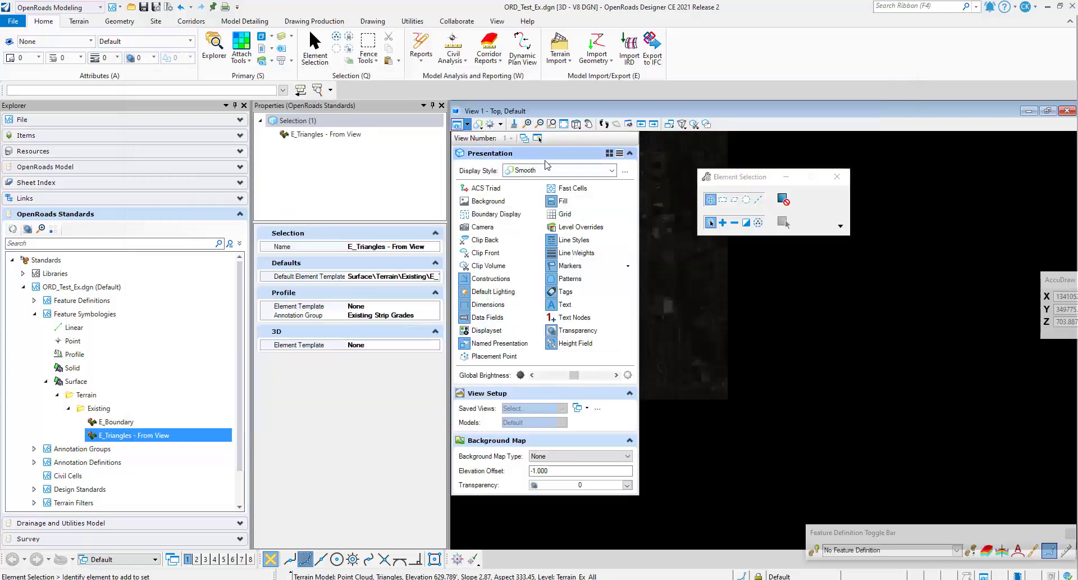
pyautogui.click(612, 170)
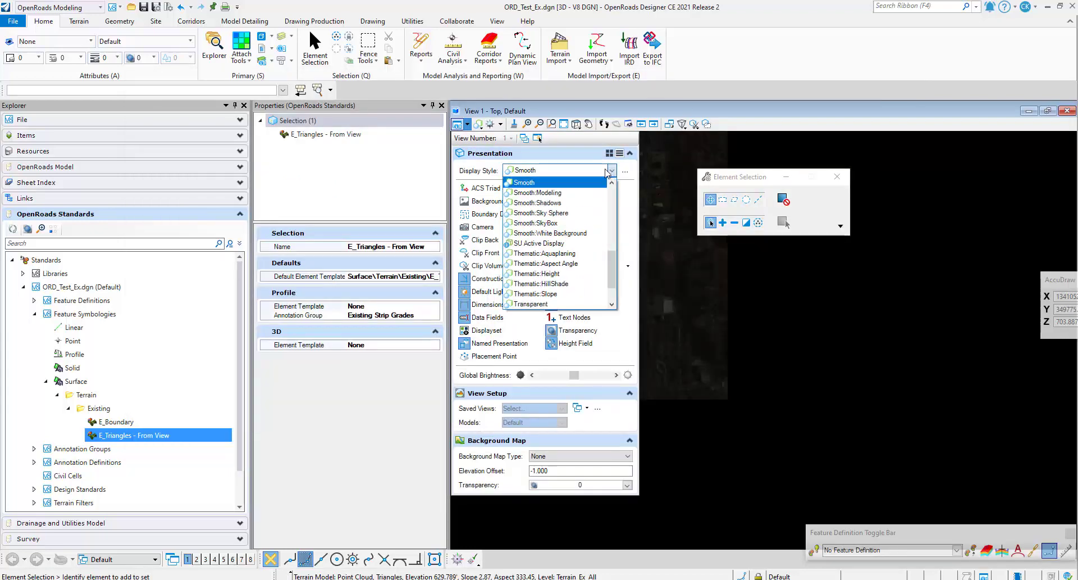
pyautogui.click(561, 233)
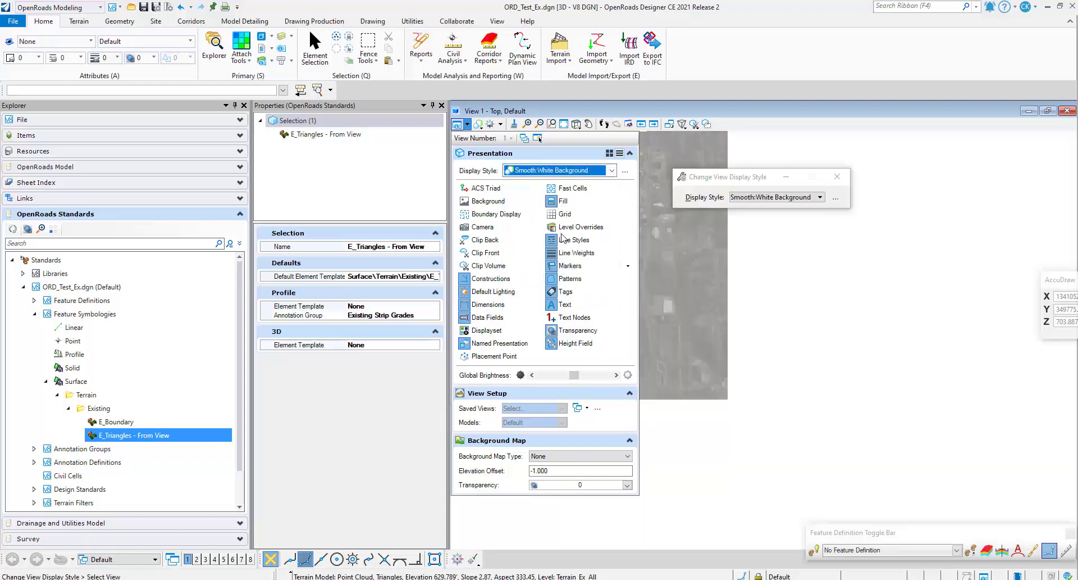